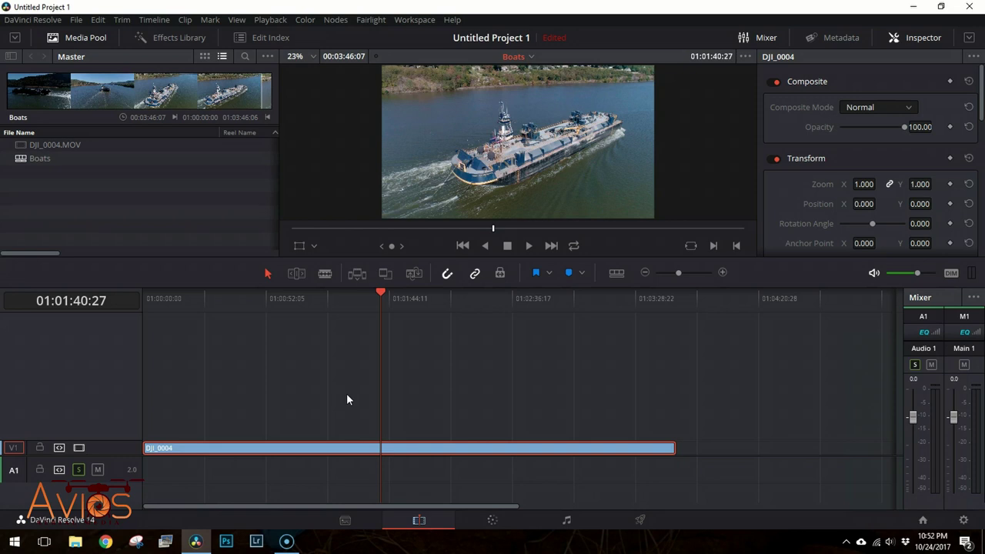
# - Scrub the DJI_0004 drone clip back and forth over the barge footage, stopping near 01:00:50:05
pyautogui.click(354, 399)
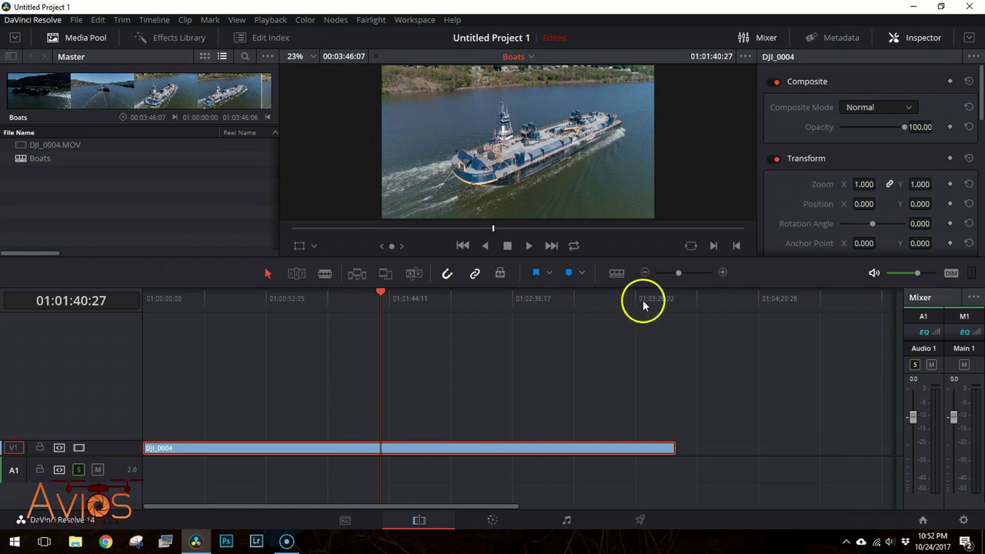
pyautogui.click(498, 229)
pyautogui.moveTo(498, 228); pyautogui.dragTo(393, 231)
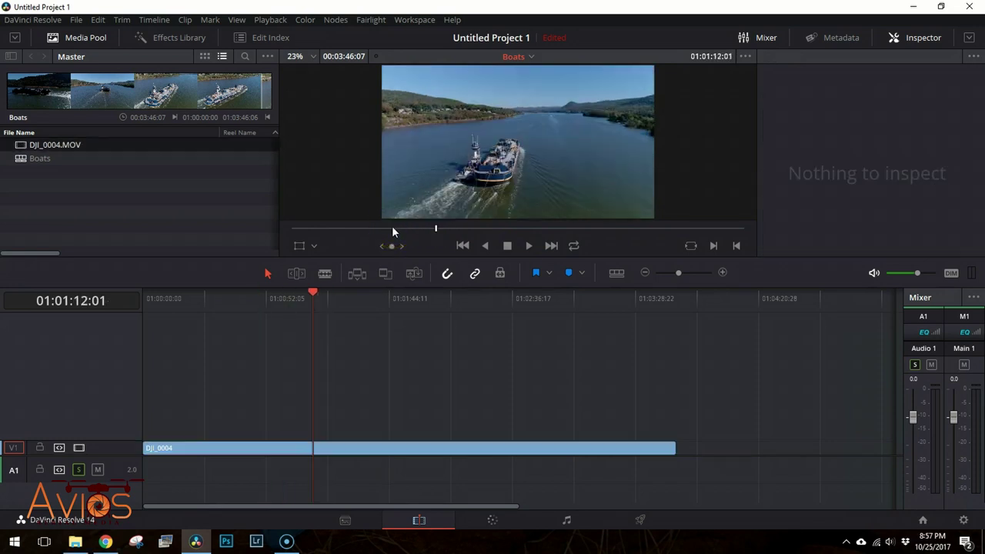
pyautogui.click(437, 230)
pyautogui.moveTo(436, 231); pyautogui.dragTo(484, 231)
# - Show Project Settings' Master Settings at Optimized Media: Quarter resolution, DNxHR HQX format
pyautogui.click(392, 228)
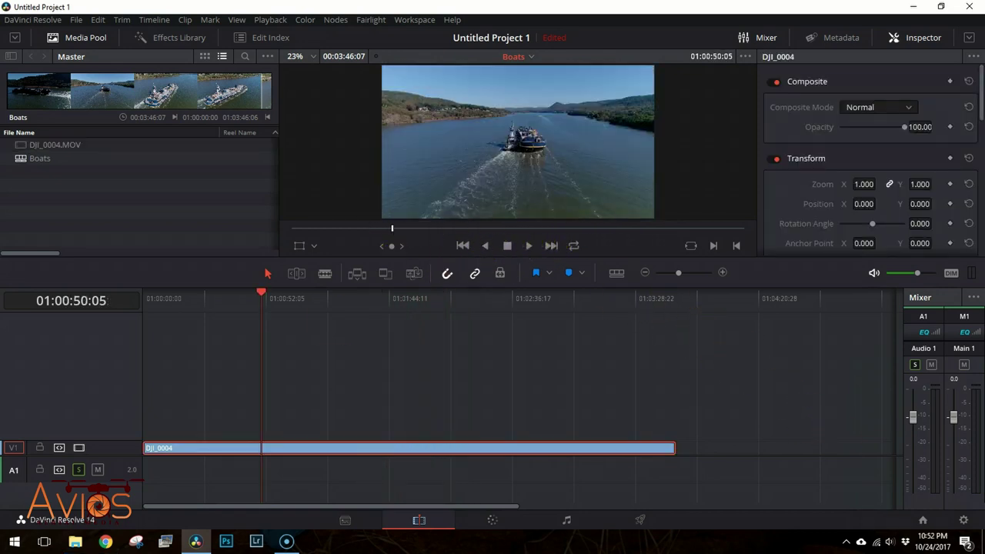
pyautogui.click(963, 522)
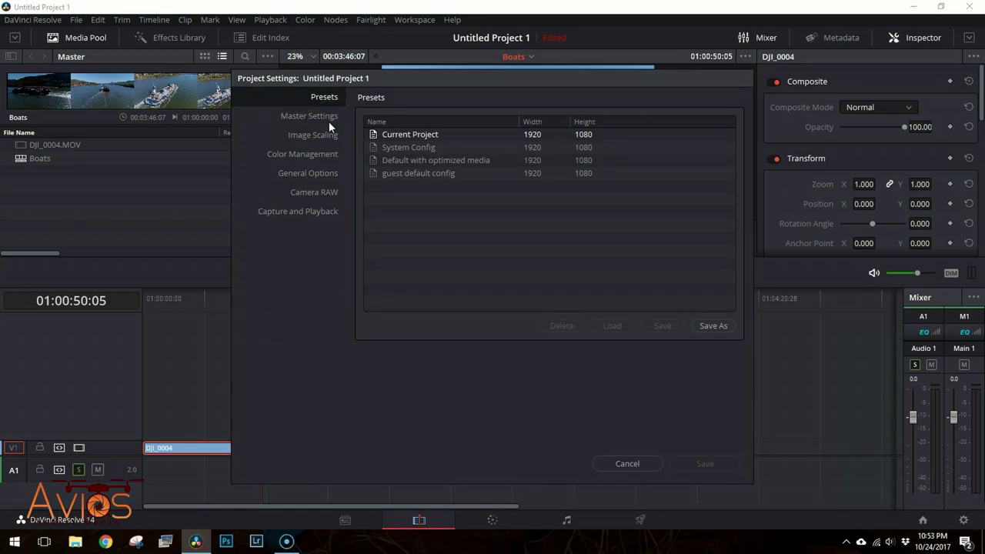
pyautogui.click(328, 119)
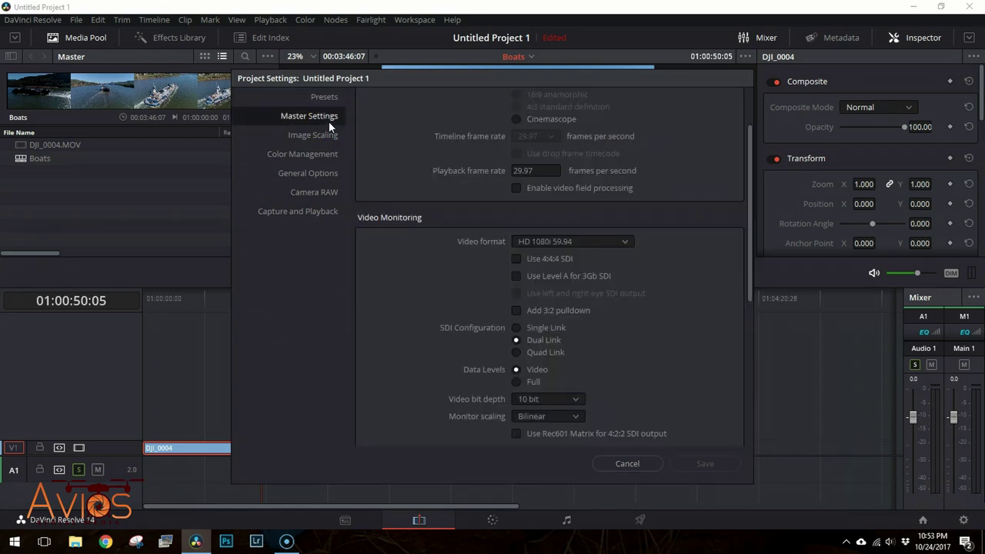
pyautogui.scroll(2, 487, 219)
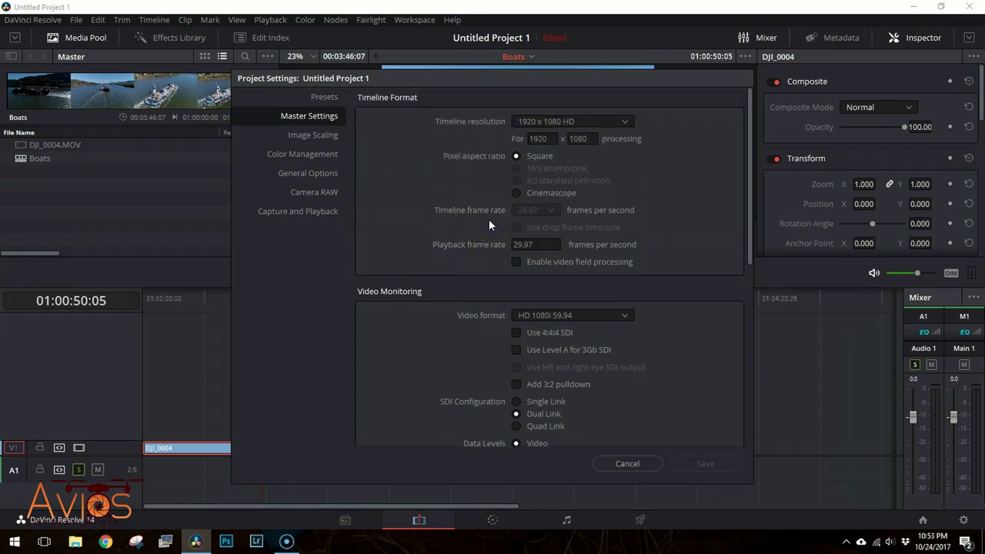
pyautogui.scroll(-7, 489, 220)
pyautogui.scroll(-2, 488, 221)
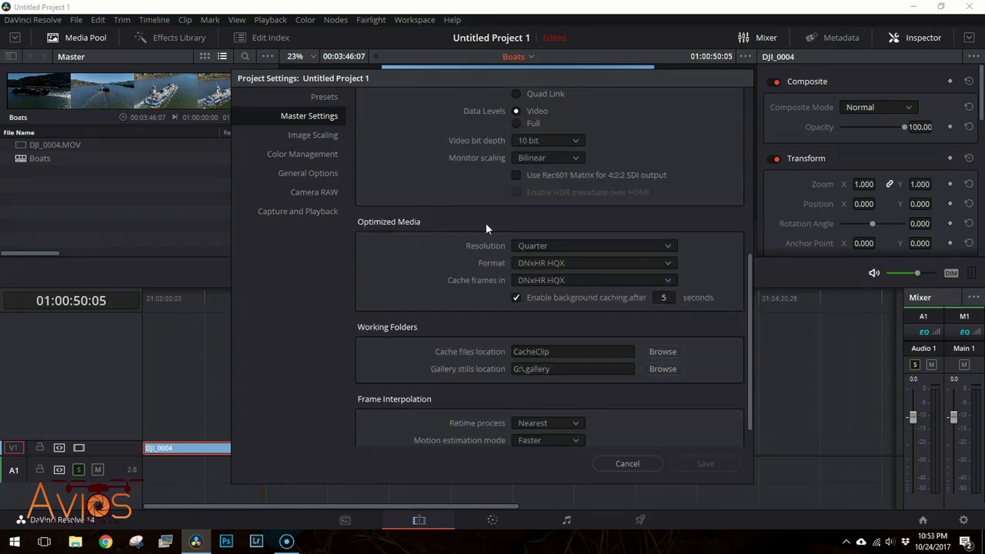
pyautogui.scroll(-1, 485, 223)
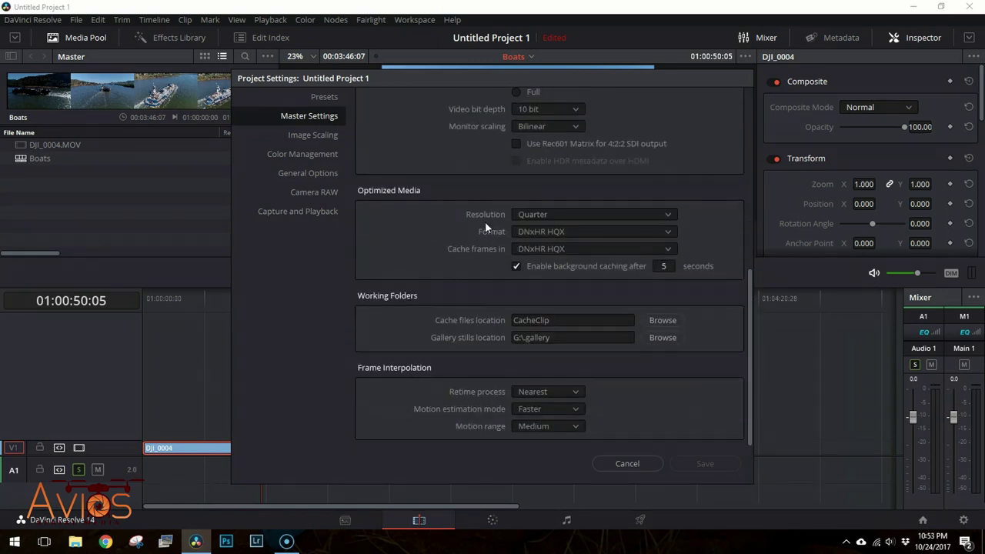
pyautogui.click(471, 331)
# - Cancel Project Settings, then generate optimized media for DJI_0004.MOV from the Media page's media pool
pyautogui.click(631, 462)
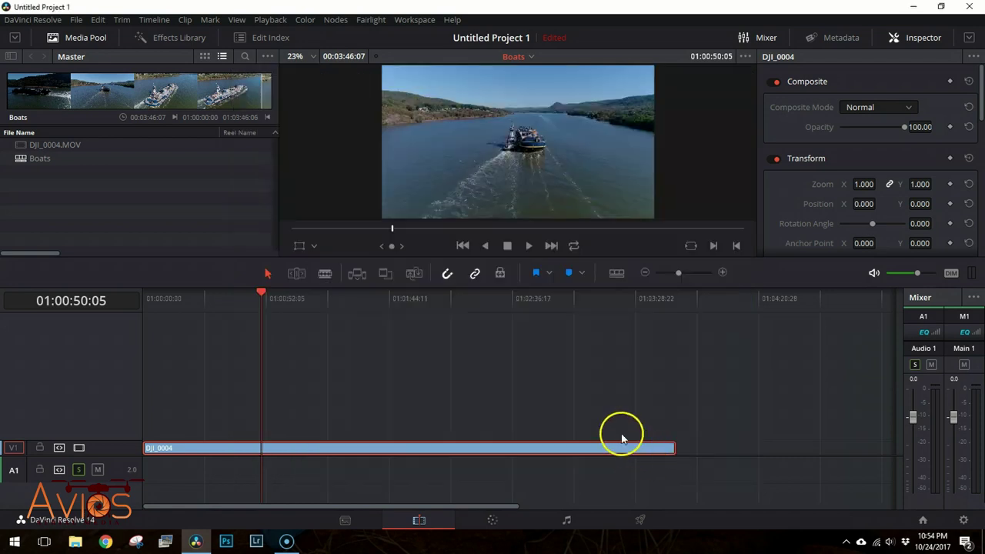
pyautogui.click(344, 519)
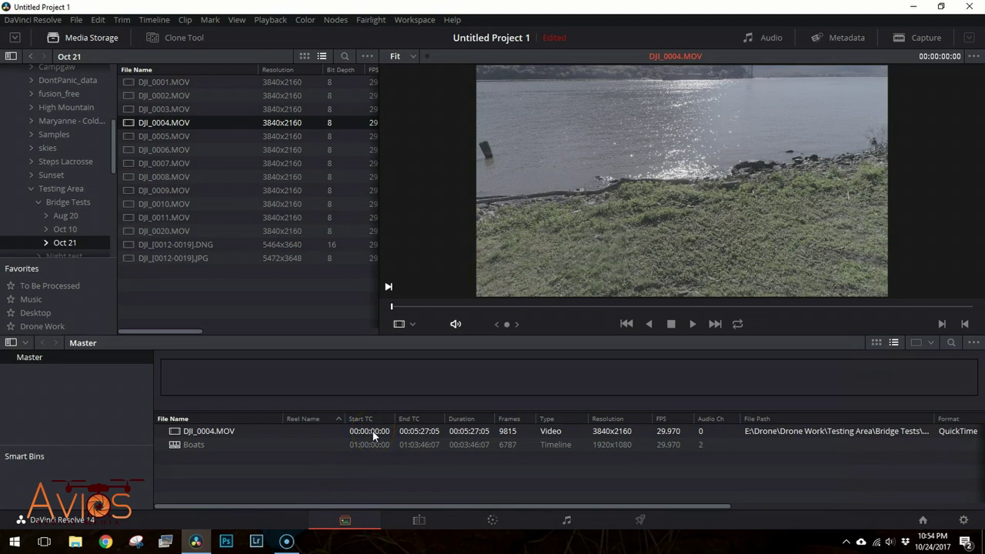
pyautogui.click(373, 431)
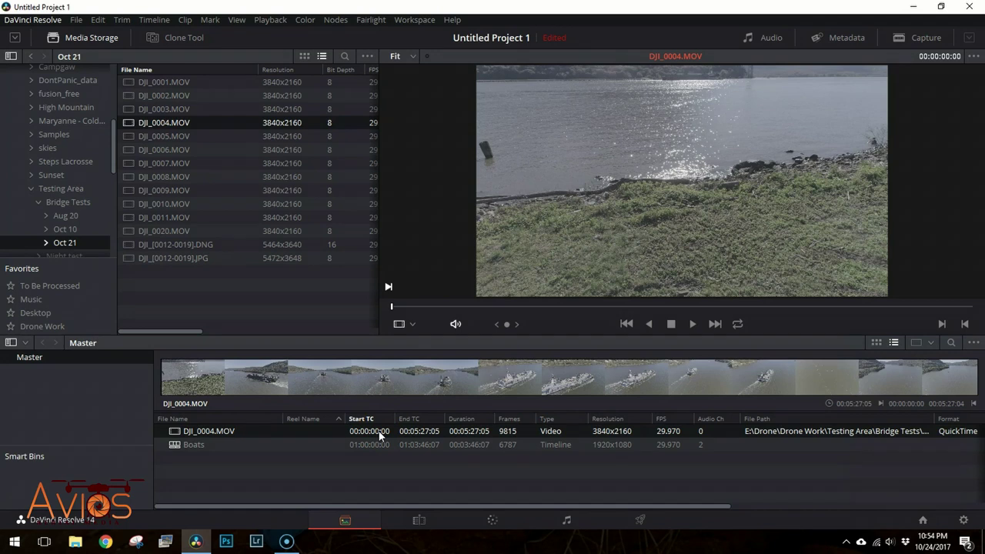
pyautogui.rightClick(378, 431)
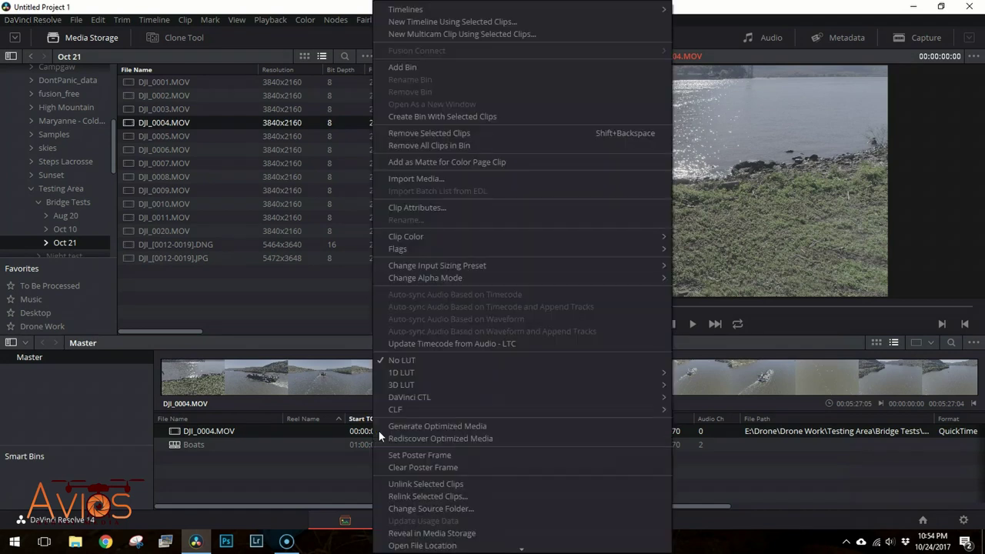
pyautogui.click(430, 427)
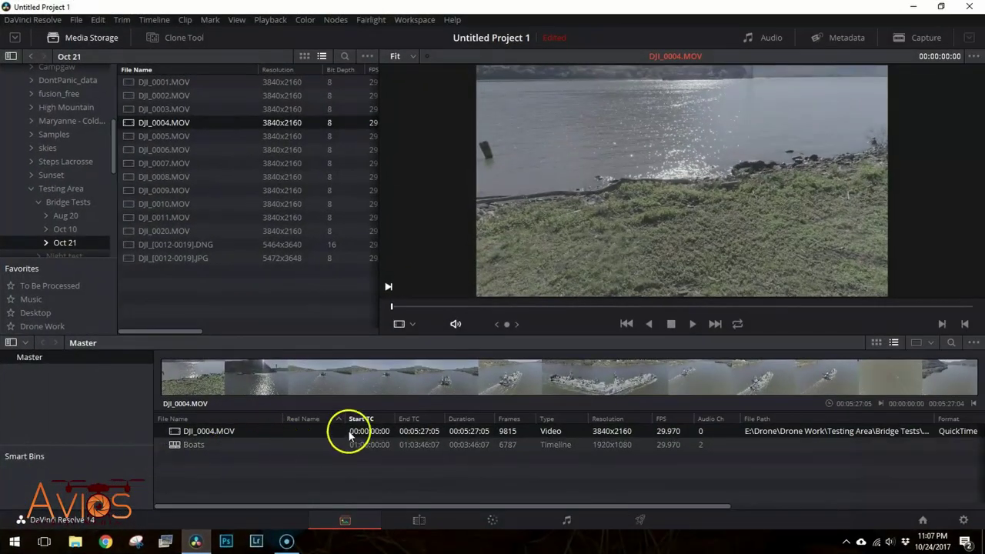
# - Back on the Edit page with Use Optimized Media If Available on, scrub the Boats timeline to 01:02:12:01
pyautogui.click(457, 375)
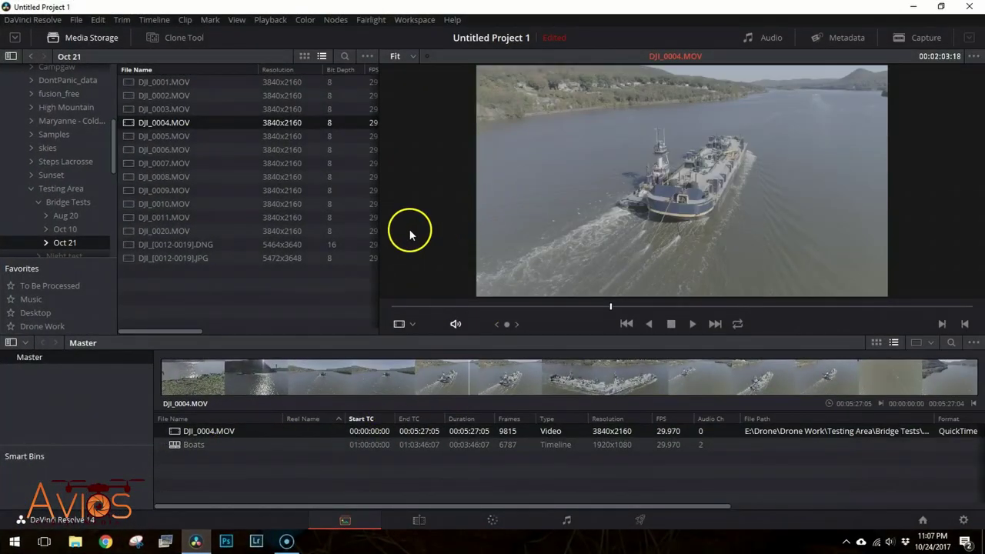
pyautogui.click(431, 377)
pyautogui.click(420, 521)
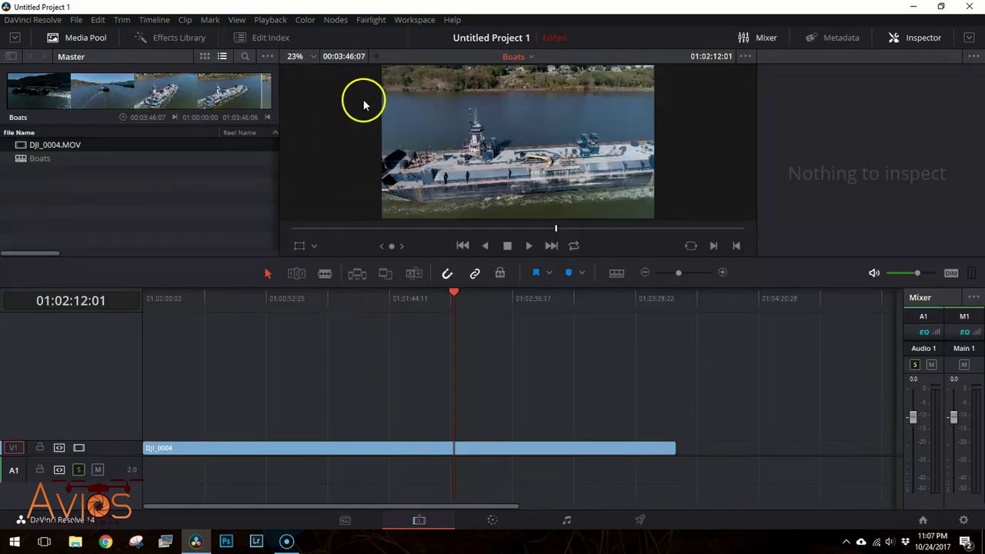
pyautogui.click(270, 20)
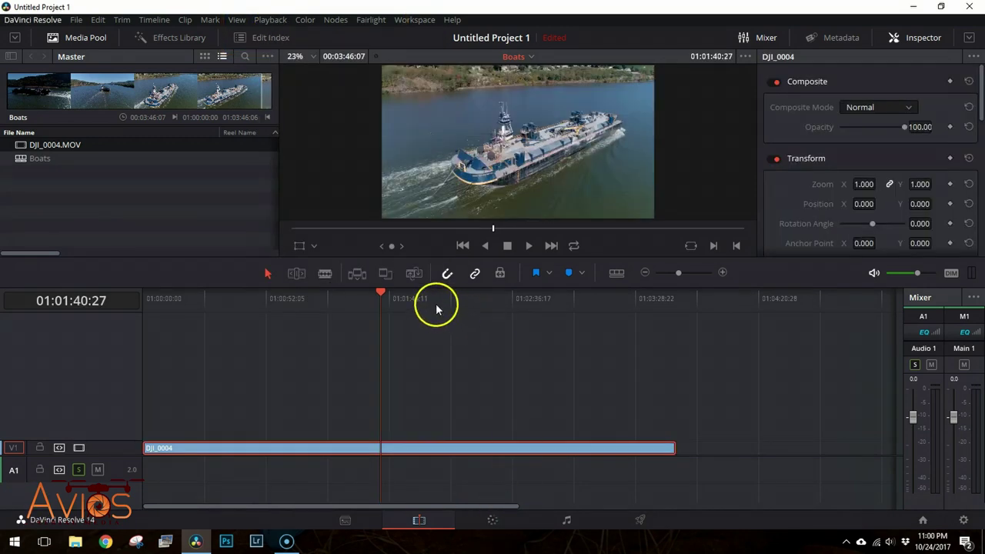
pyautogui.moveTo(491, 227)
pyautogui.mouseDown()
pyautogui.moveTo(637, 244)
pyautogui.moveTo(372, 224)
pyautogui.moveTo(409, 234)
pyautogui.moveTo(555, 231)
pyautogui.mouseUp()
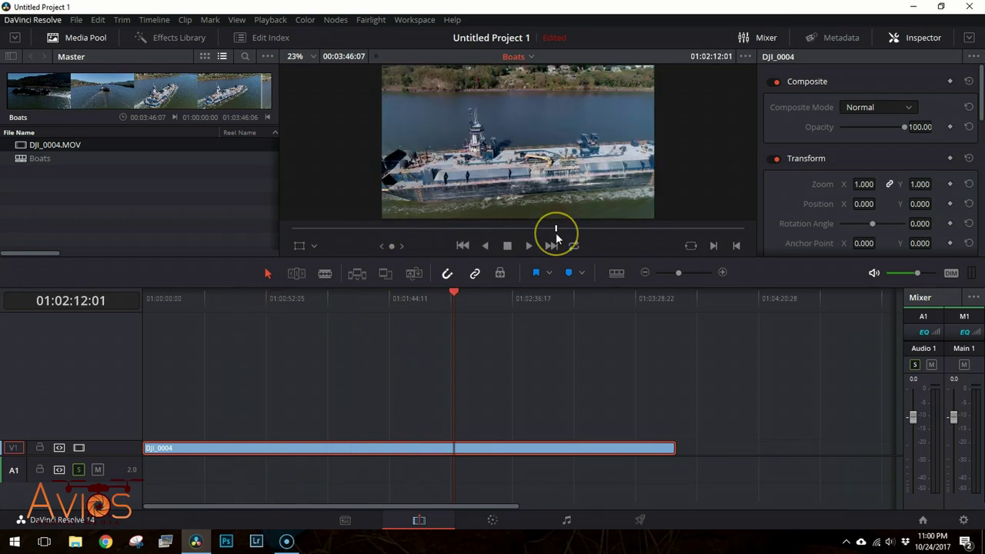
# - On the Deliver page, select the Vimeo 1080p render preset
pyautogui.click(639, 519)
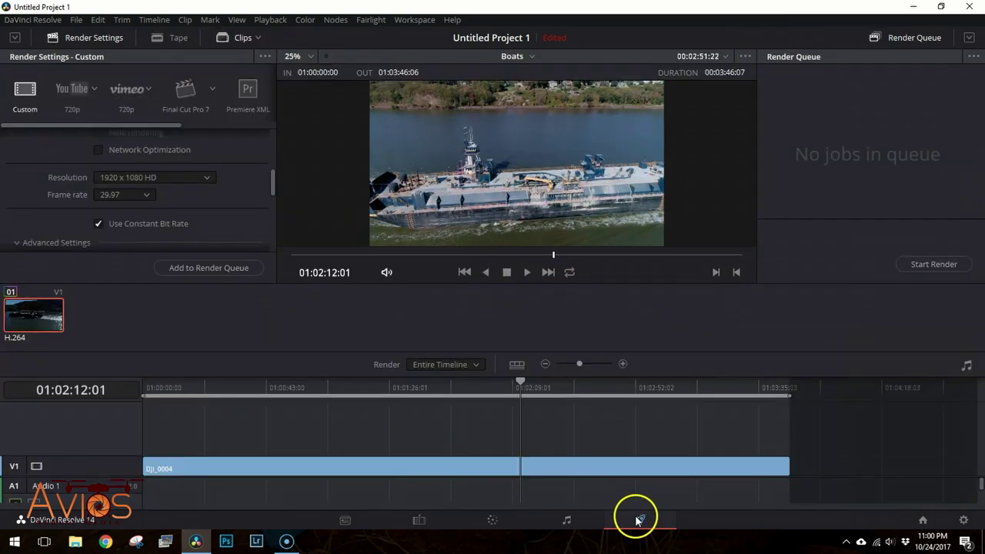
pyautogui.click(147, 88)
pyautogui.click(124, 124)
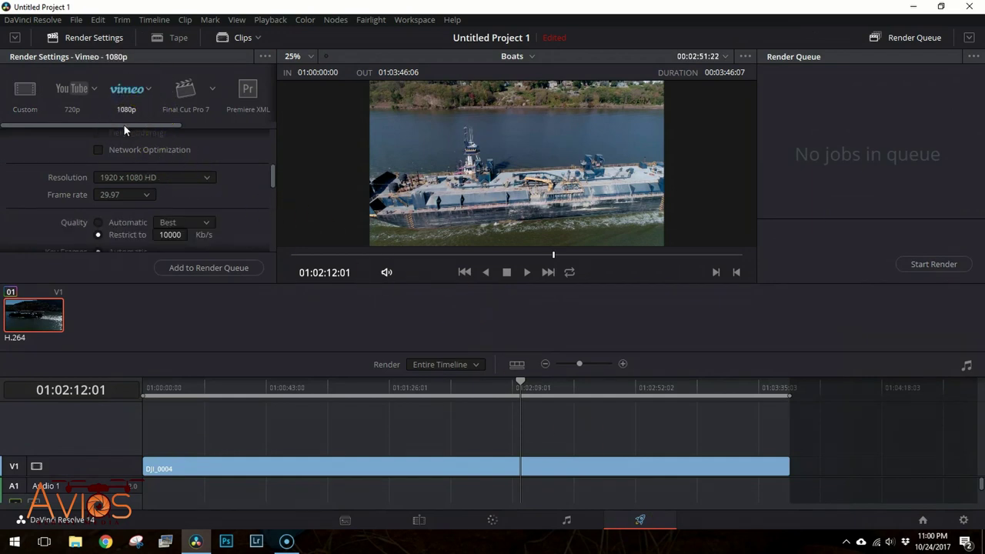
# - Add the Boats timeline to the render queue, saving to E:\Drone\Drone Work\Training
pyautogui.click(202, 268)
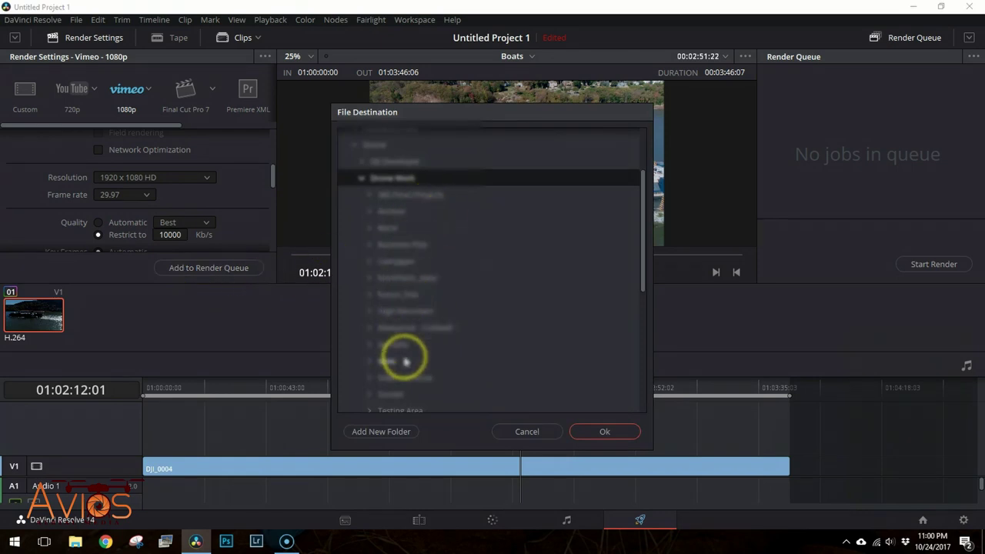
pyautogui.scroll(-3, 427, 354)
pyautogui.click(400, 306)
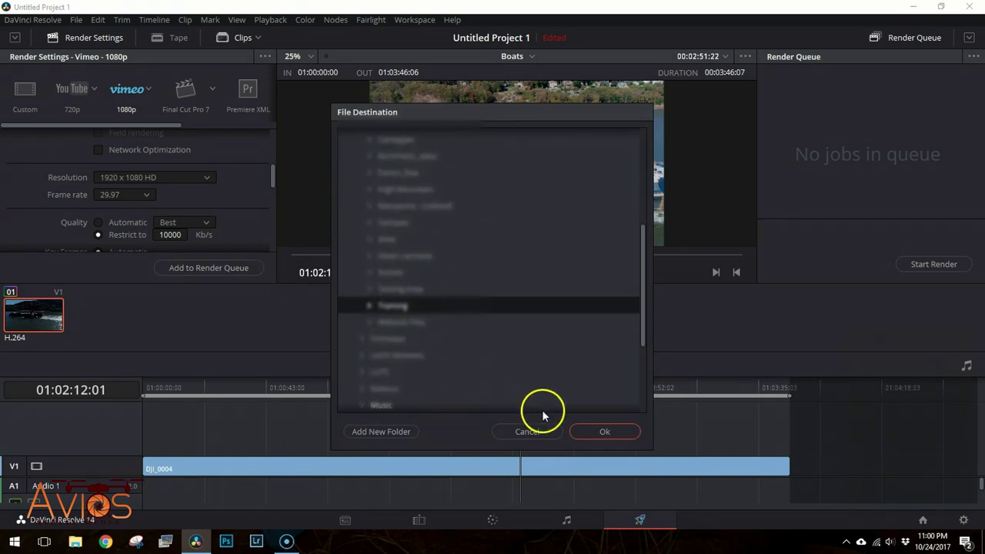
pyautogui.click(596, 426)
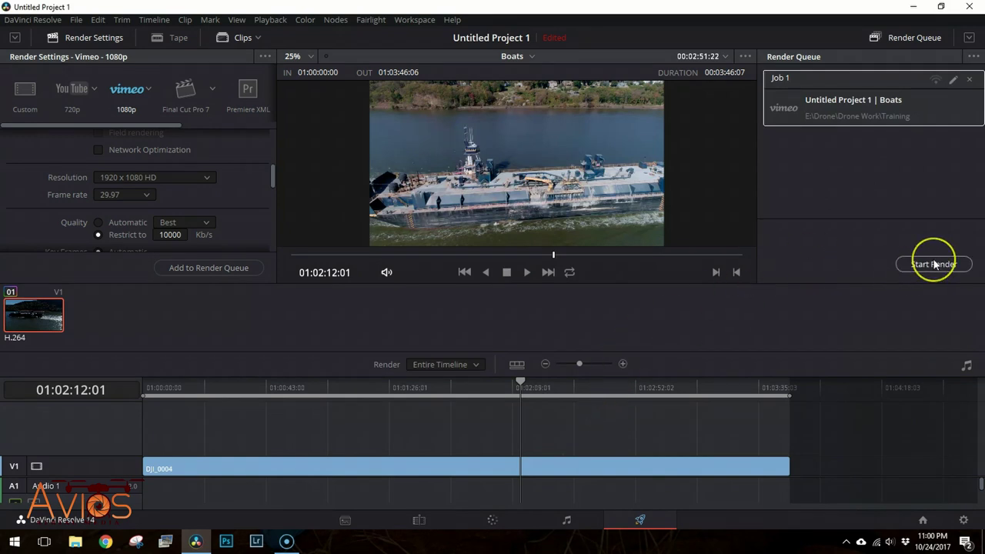